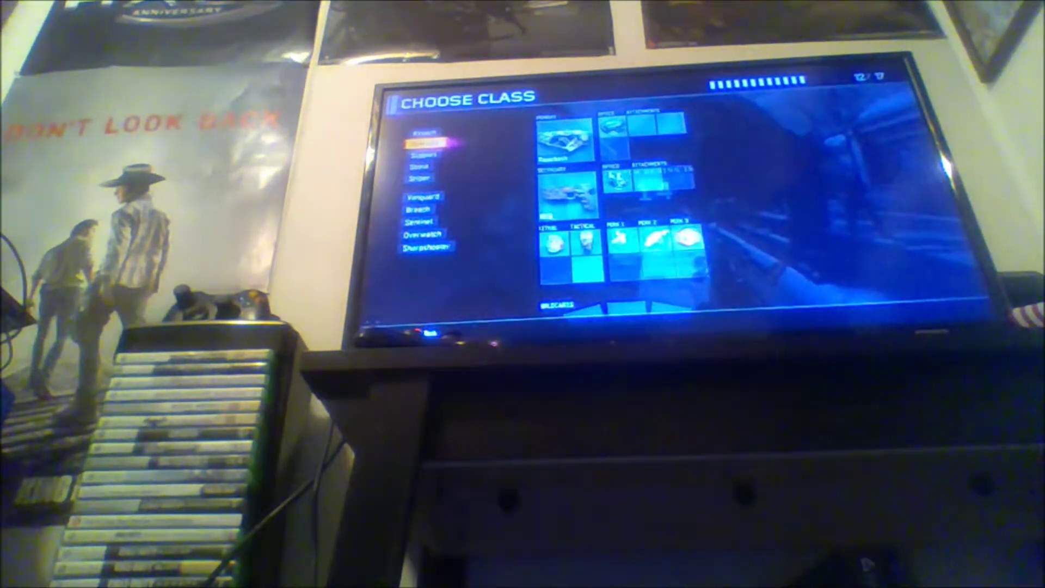
{"action": "key", "text": "Up"}
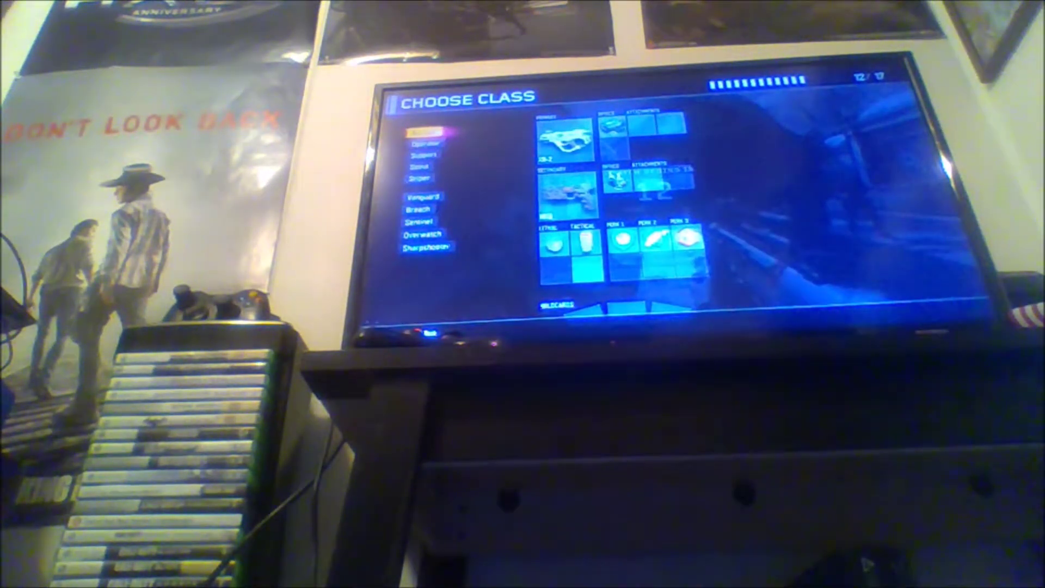
{"action": "key", "text": "Return"}
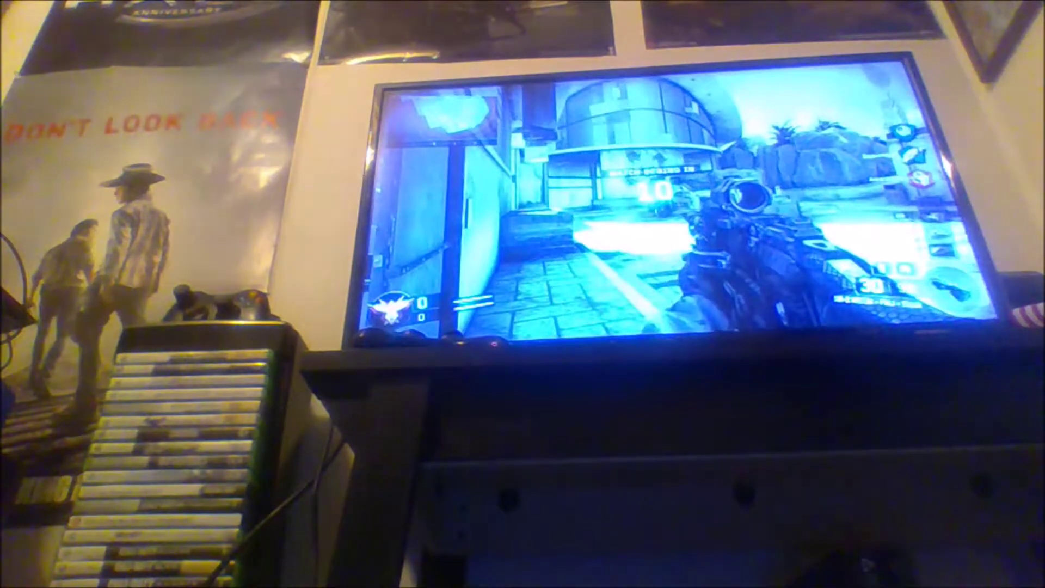
{"action": "key", "text": "Escape"}
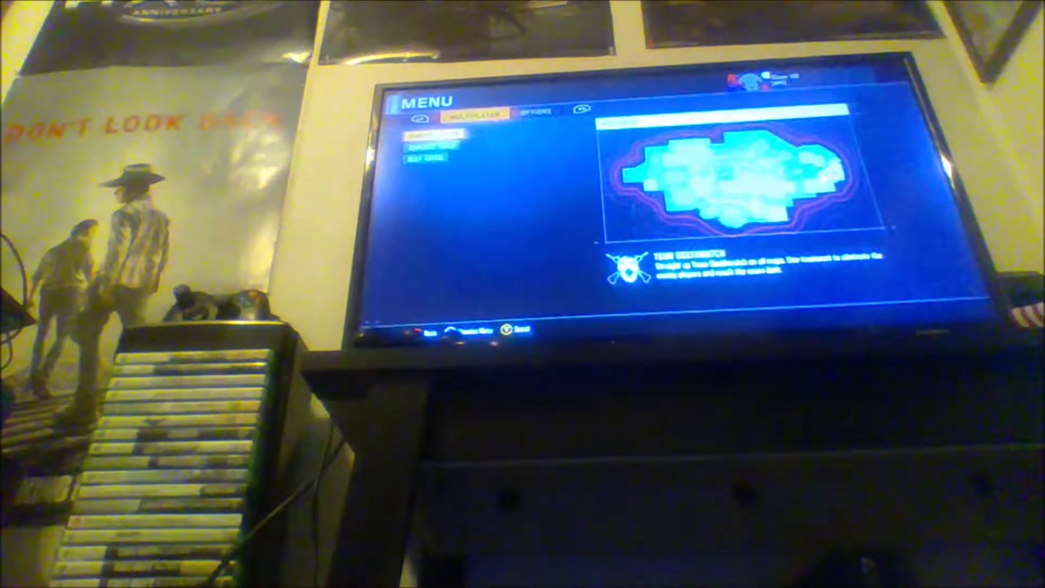
{"action": "key", "text": "Down"}
{"action": "key", "text": "Return"}
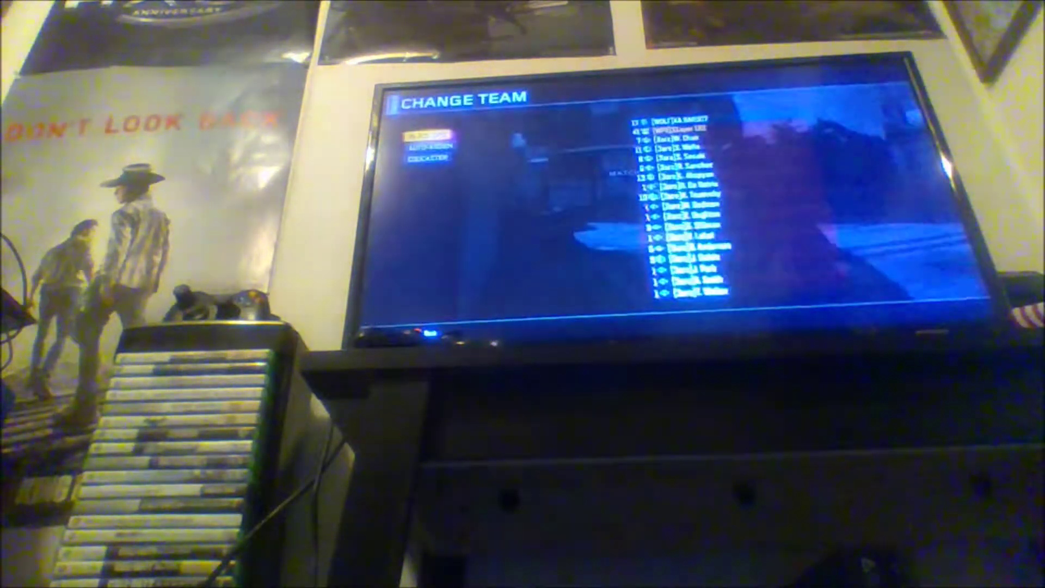
{"action": "key", "text": "Return"}
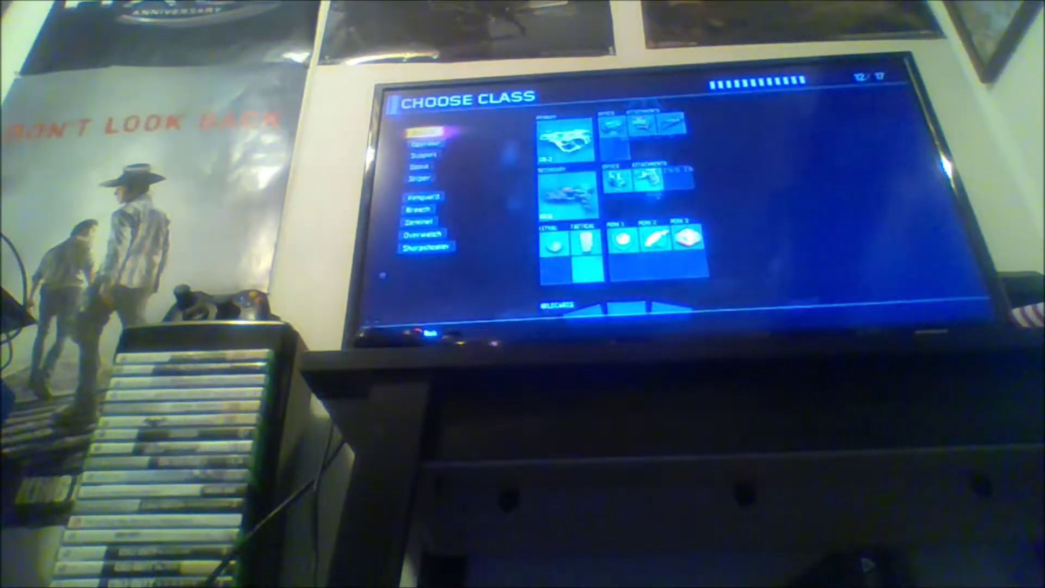
{"action": "key", "text": "Return"}
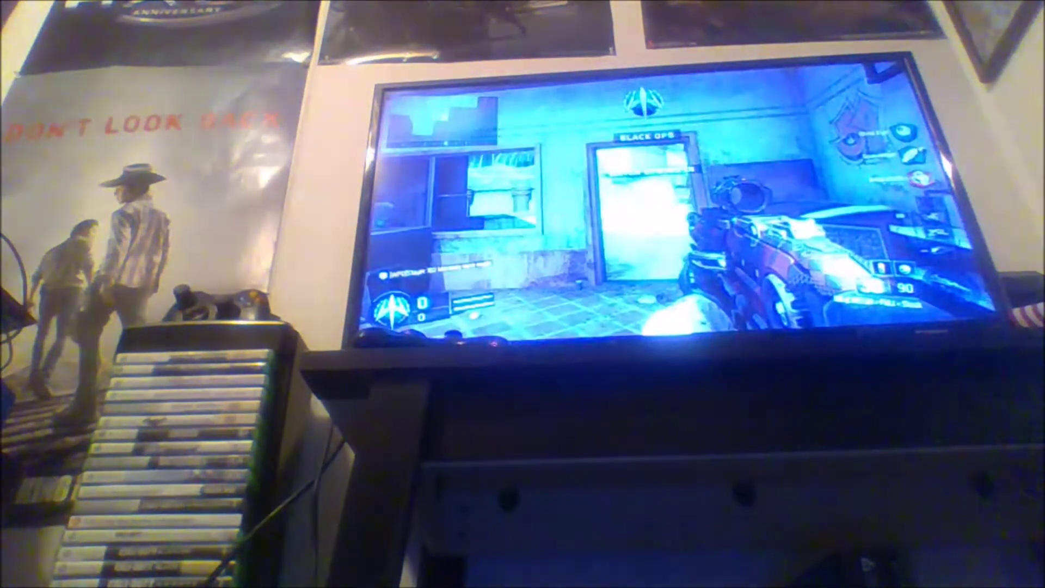